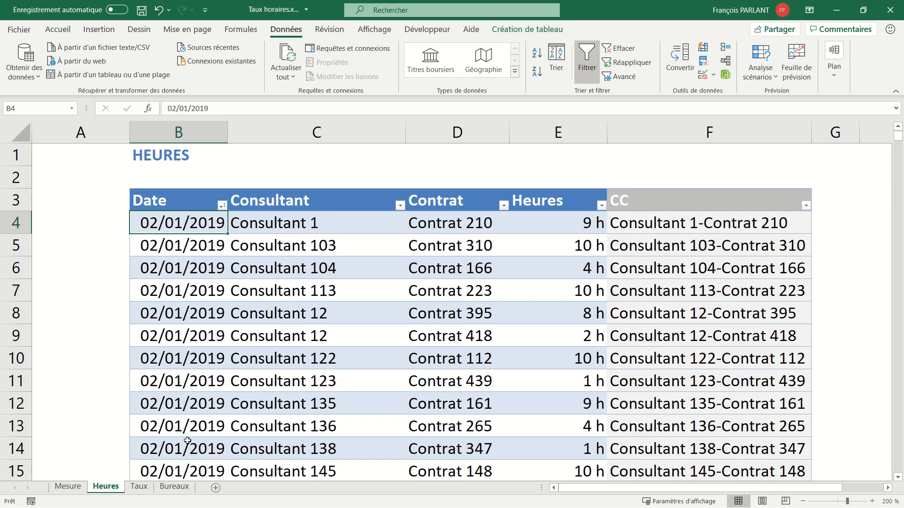
Review the source tables on the Taux and Bureaux sheets, including the CC key column of the Taux table.
left_click(138, 489)
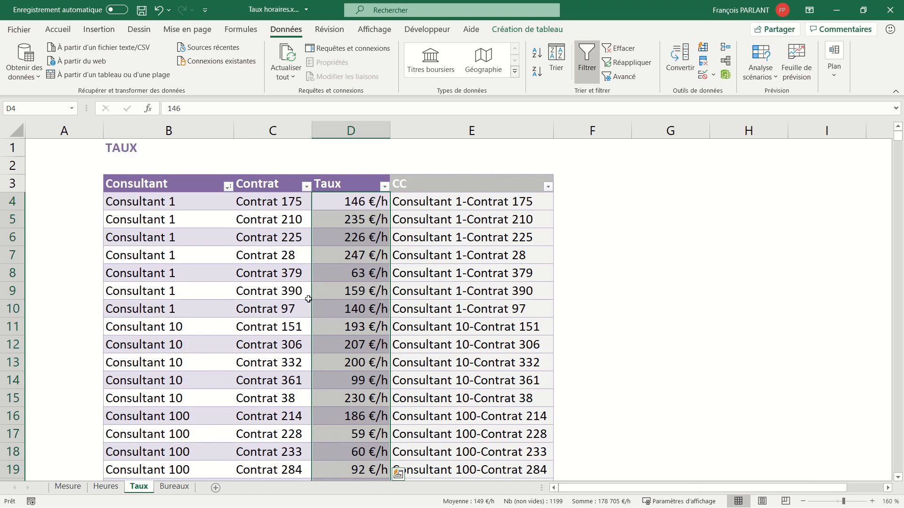
left_click(172, 201)
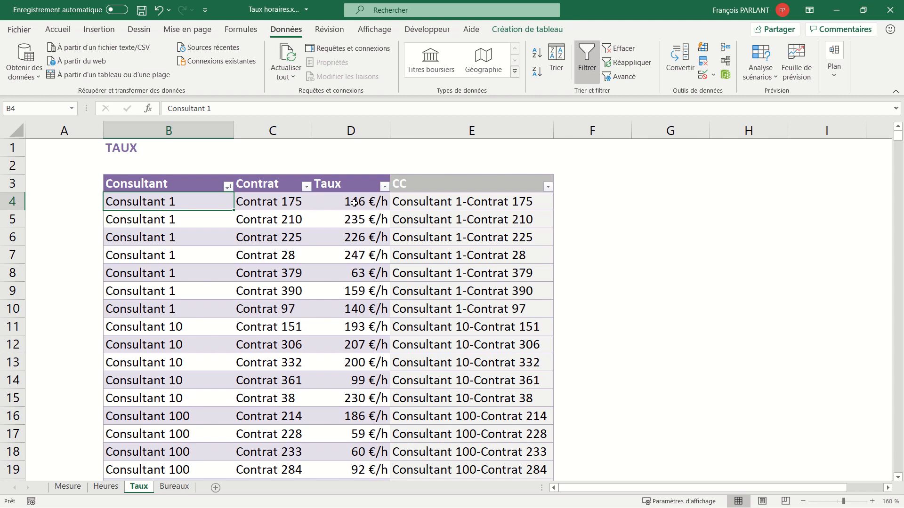
left_click(174, 487)
left_click(227, 321)
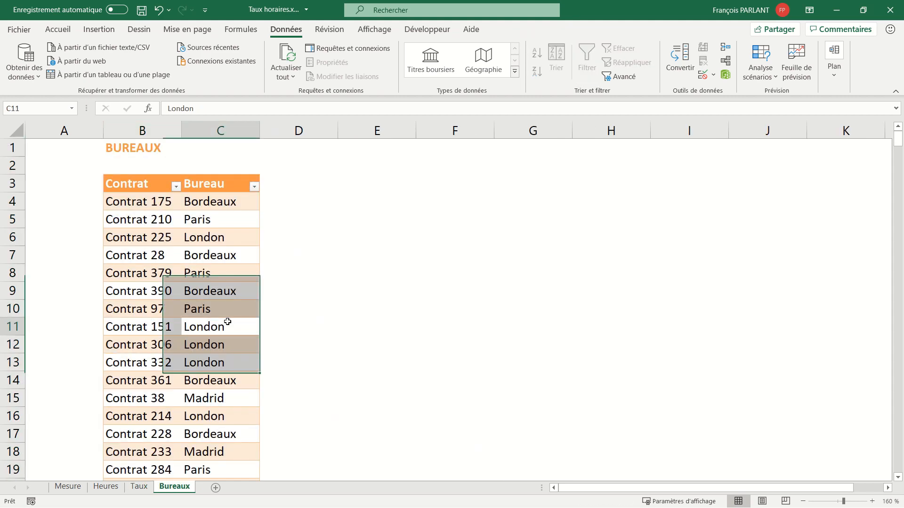
left_click(171, 256)
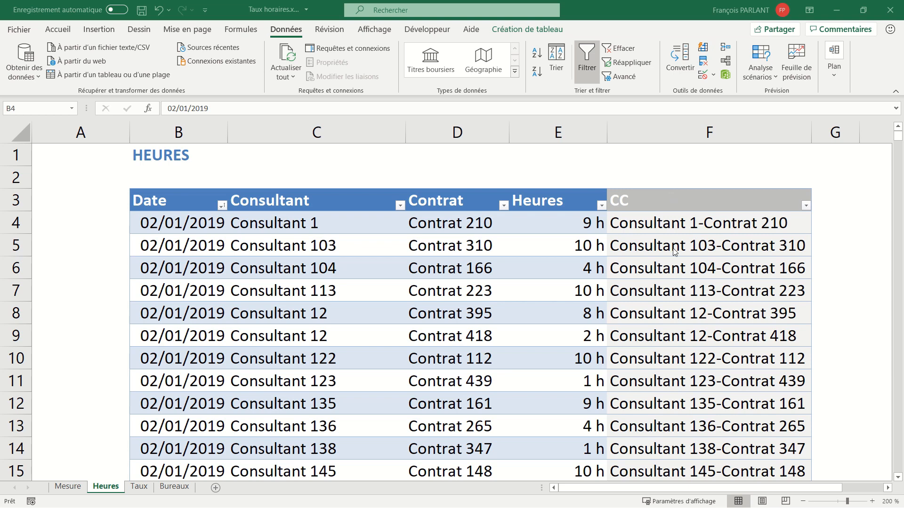
left_click(141, 486)
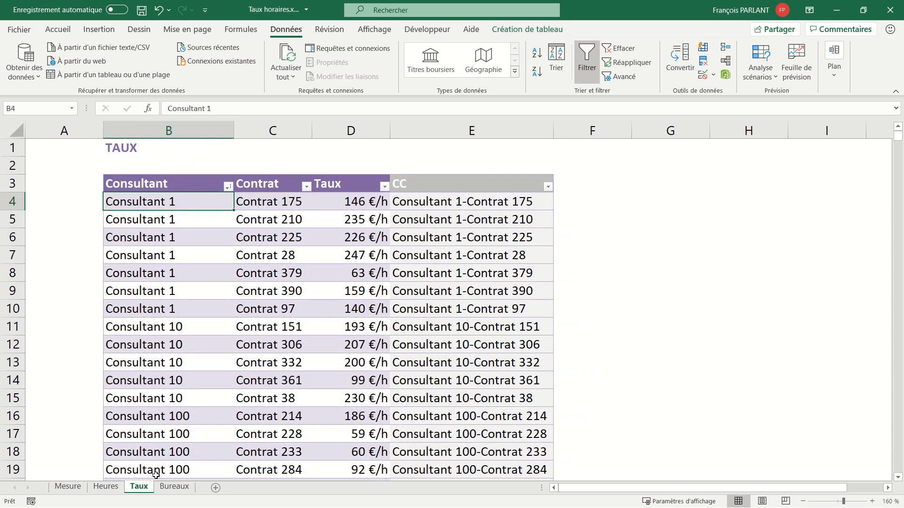
left_click(492, 203)
key("ctrl+Down")
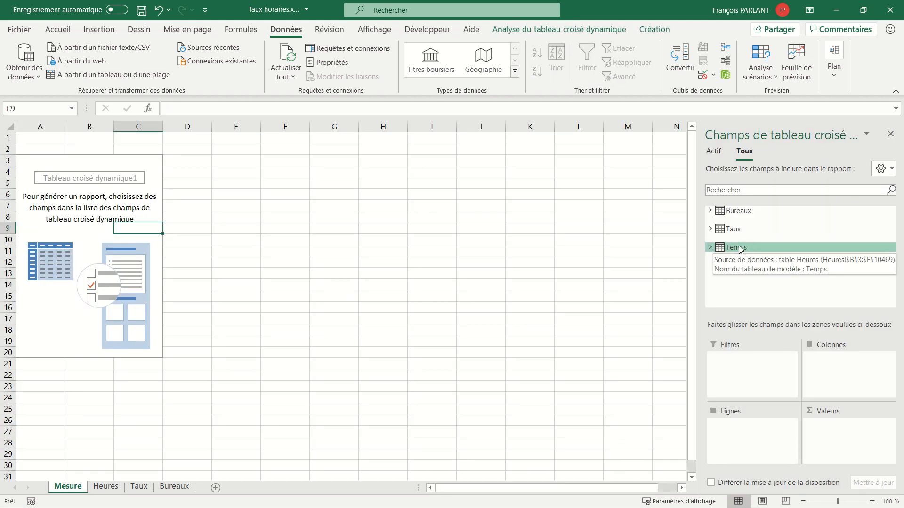
Create a new measure in the pivot table's Temps table and name it Facturation.
left_click(710, 248)
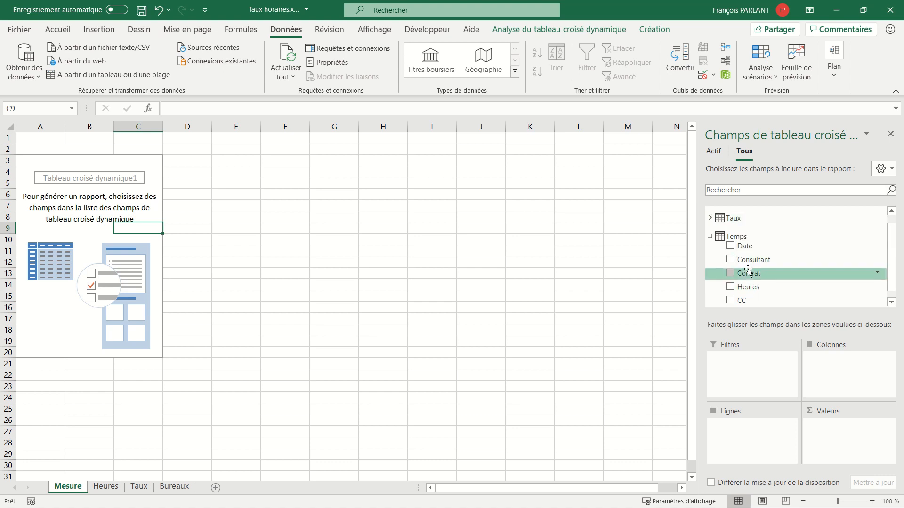
right_click(735, 240)
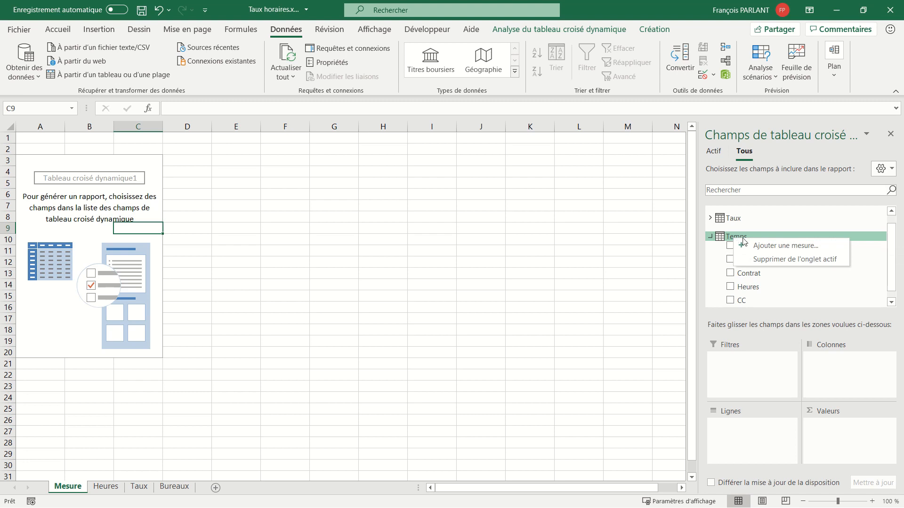
left_click(780, 246)
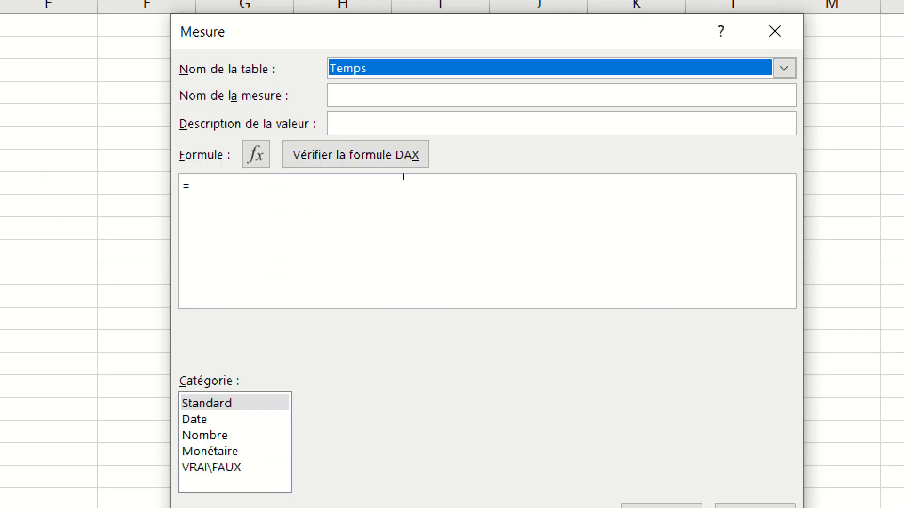
key("Tab")
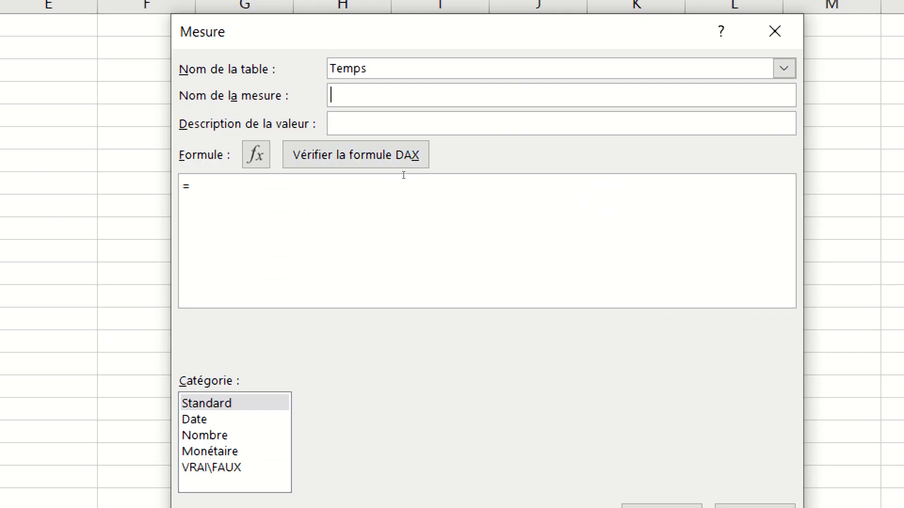
type("Facturation")
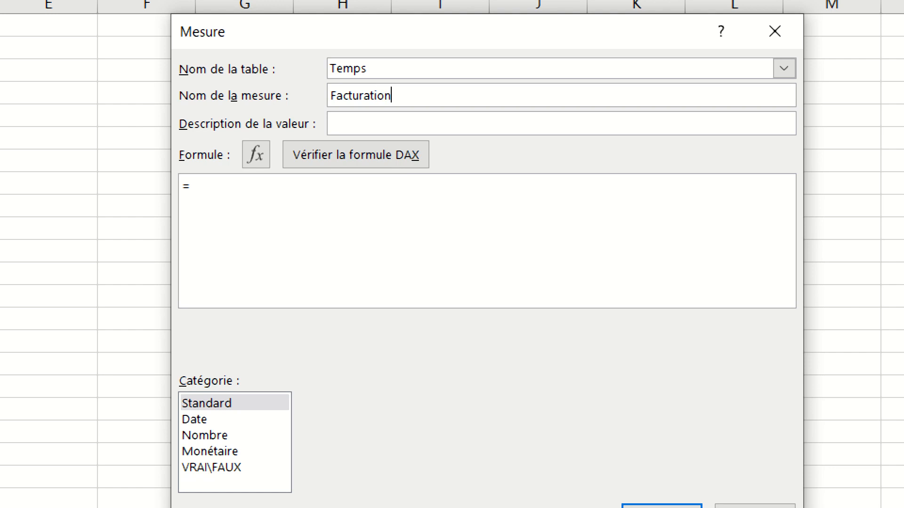
Begin the measure's formula with the SUMX function, using Temps as its table argument.
left_click(421, 222)
type("sum")
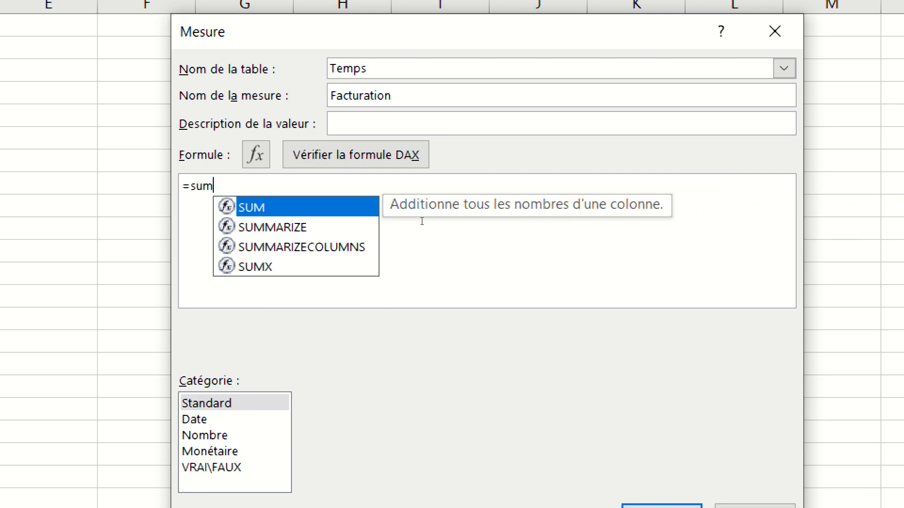
key("Down")
key("Down")
key("Down")
key("Tab")
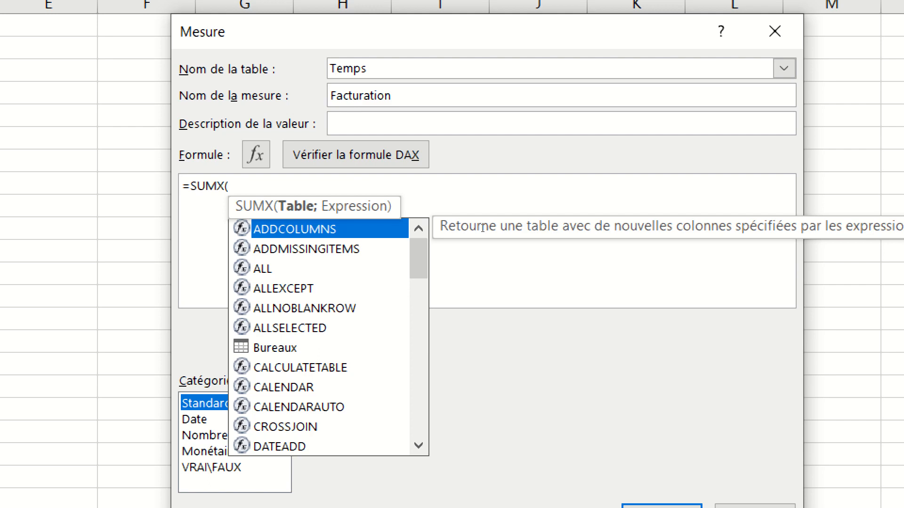
type("te")
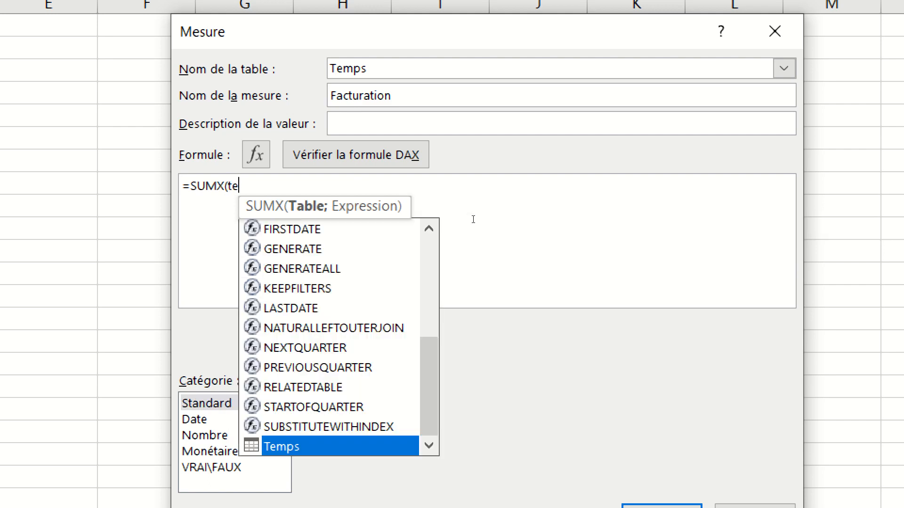
key("Tab")
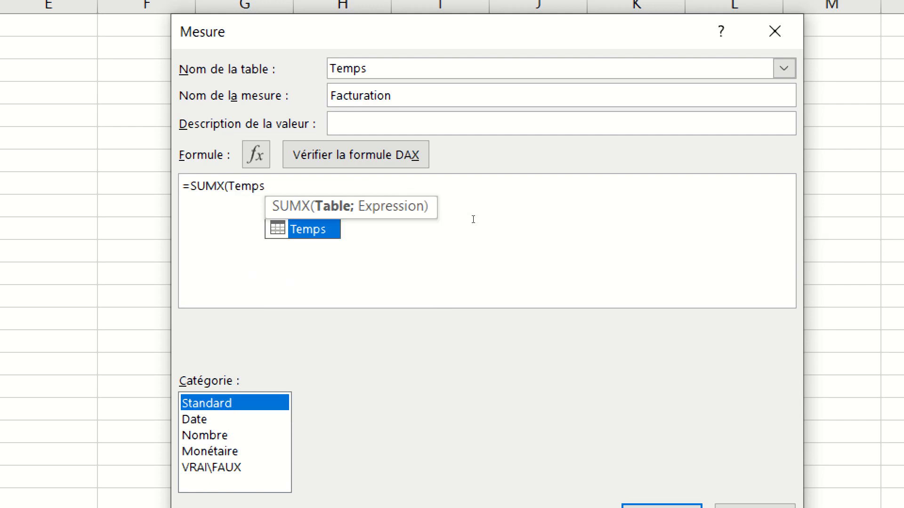
type(";")
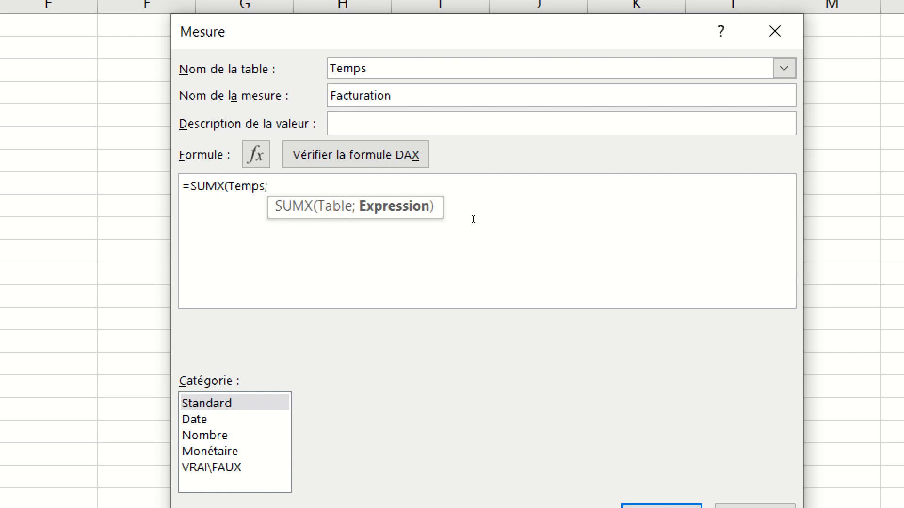
Enter Temps[Heures] as the start of the SUMX expression, followed by the multiplication operator.
type("tem")
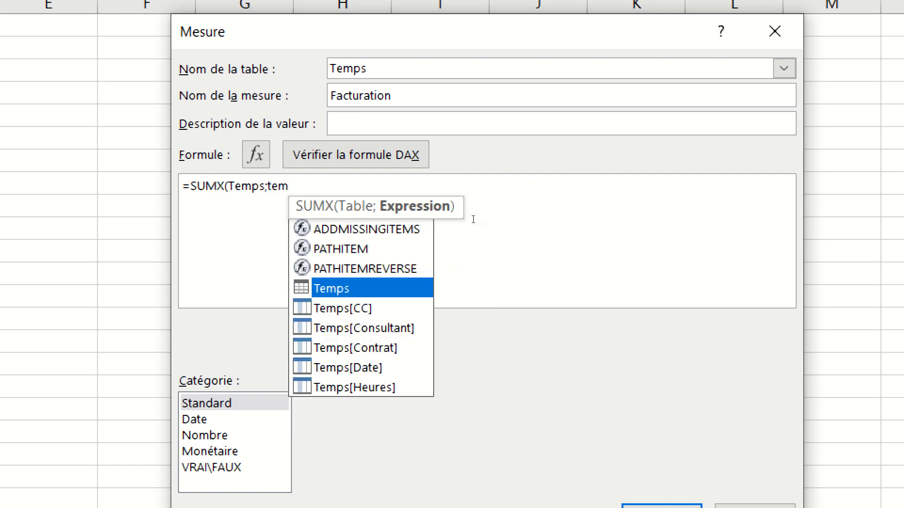
key("Down")
key("Down")
key("Down")
key("Down")
key("Down")
key("Tab")
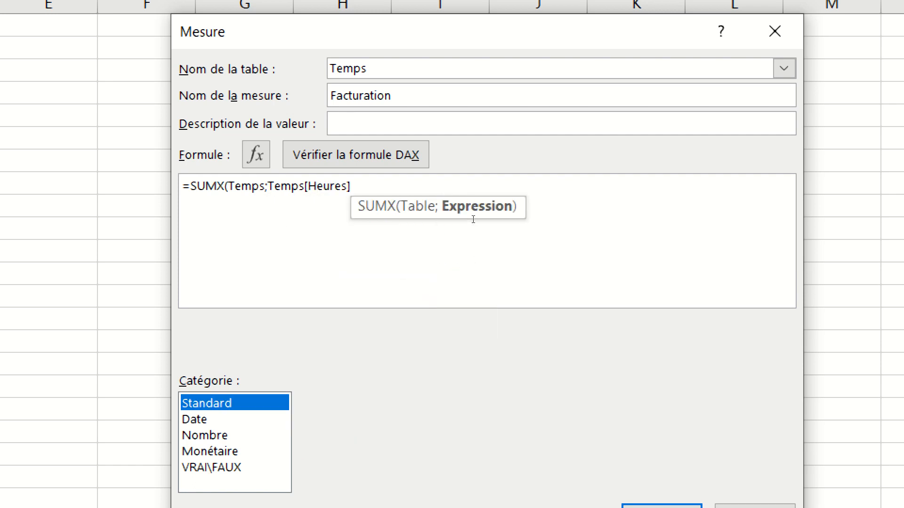
left_click(473, 219)
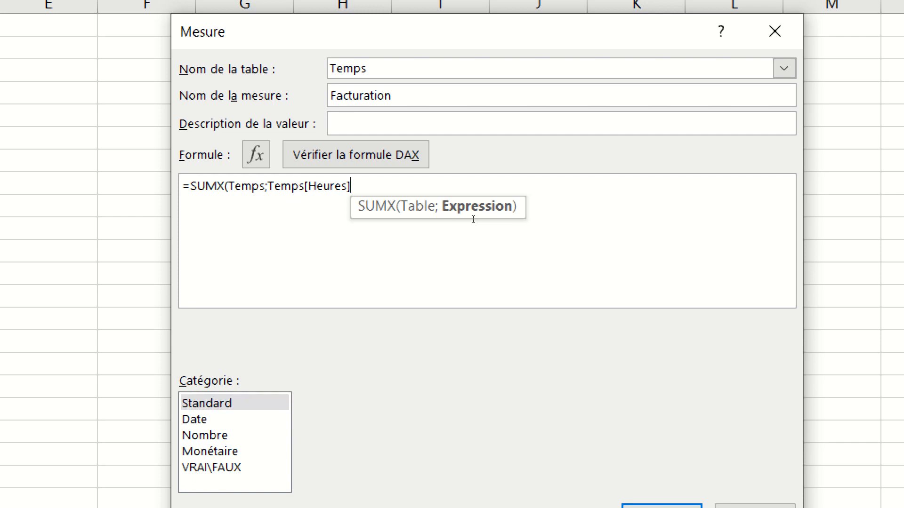
type("*")
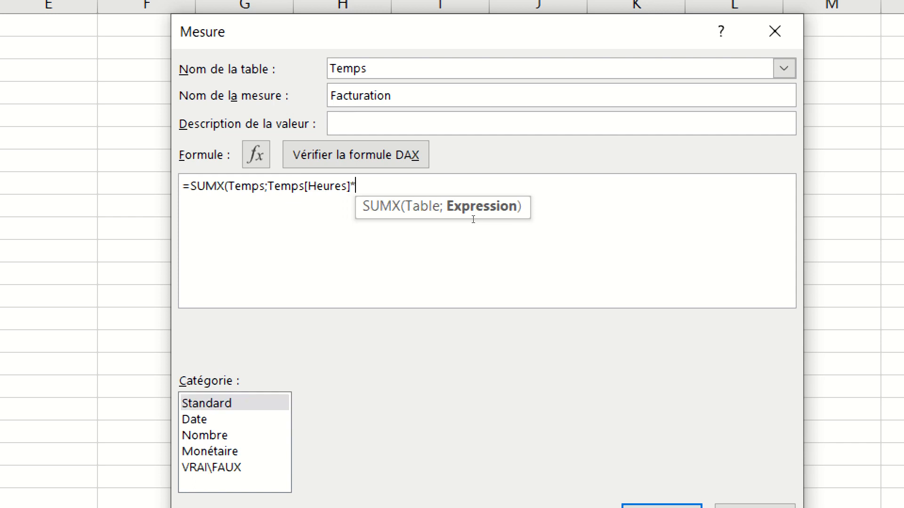
Complete the formula as =SUMX(Temps;Temps[Heures]*RELATED(Taux[Taux])), check the DAX syntax and save the measure.
type("rel")
key("Tab")
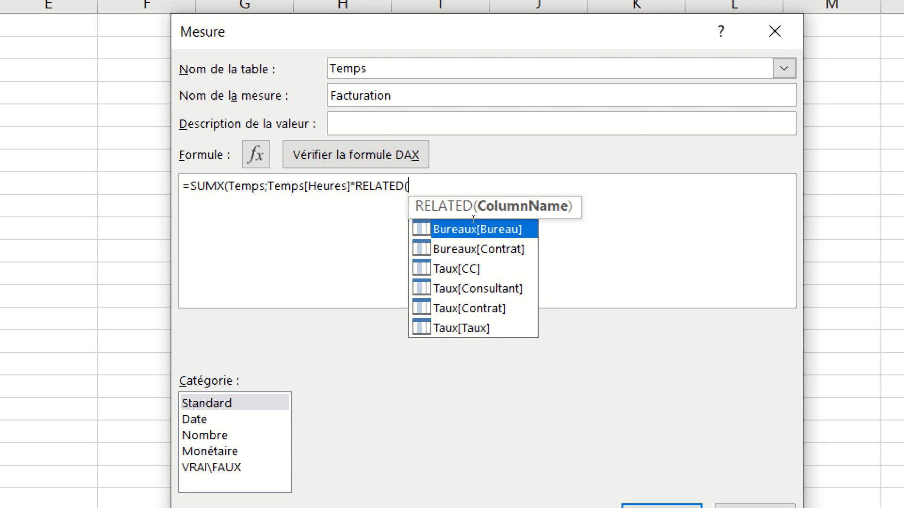
key("Down")
key("Down")
key("Down")
key("Down")
key("Down")
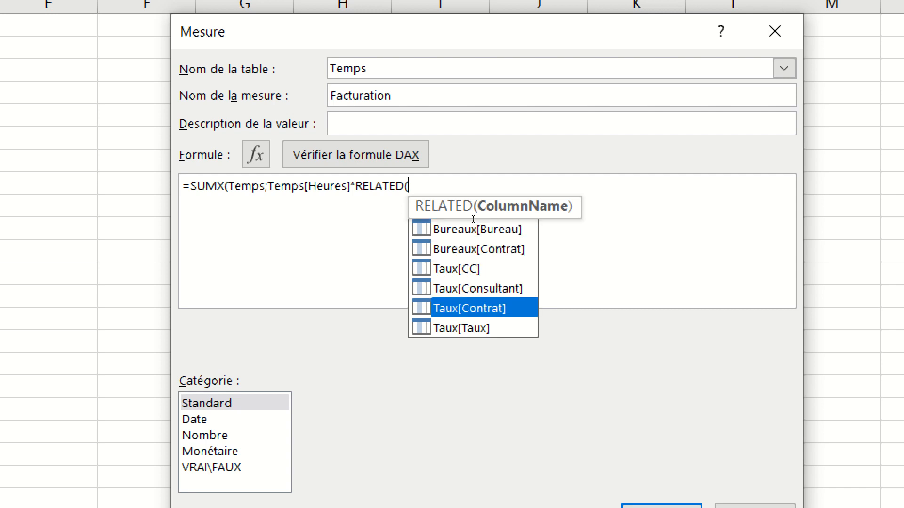
key("Tab")
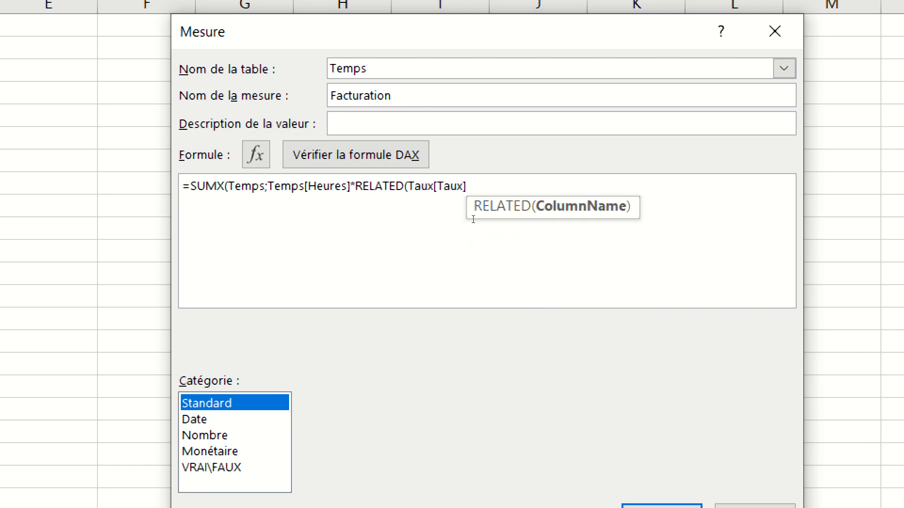
left_click(473, 219)
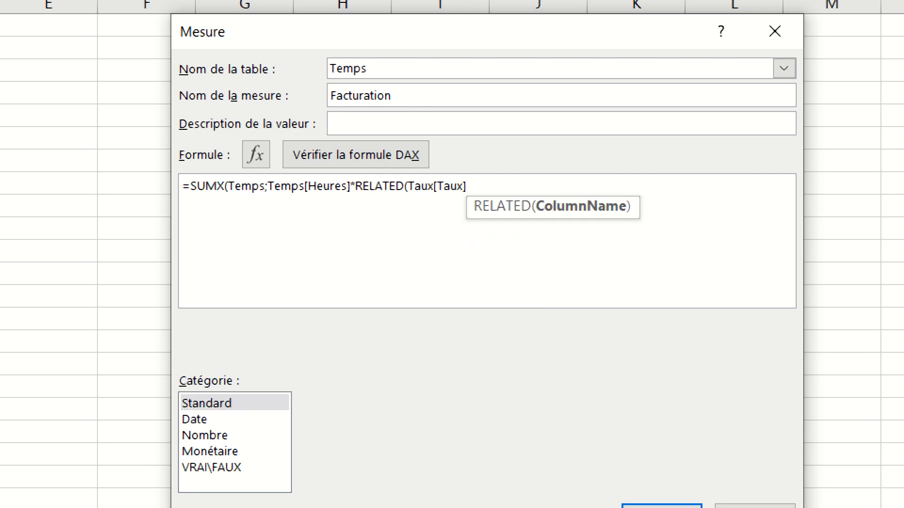
type("))")
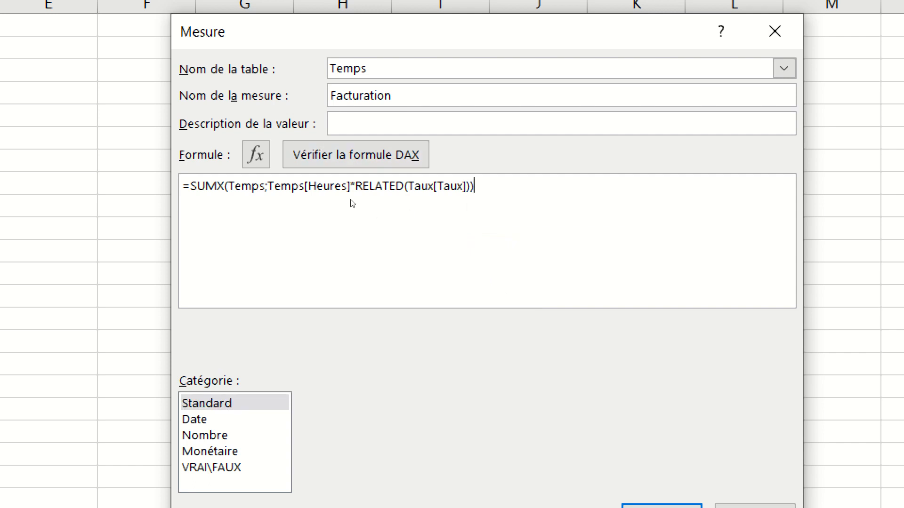
key("alt+x")
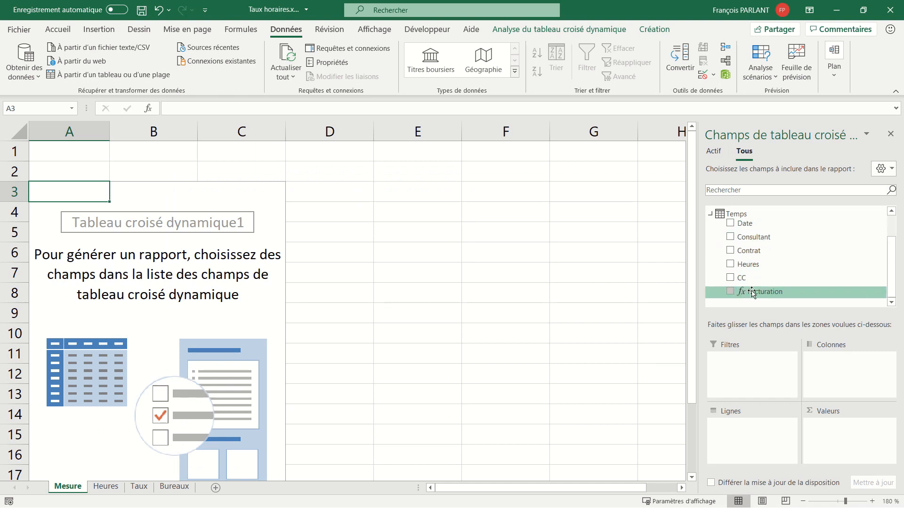
Add the Facturation measure to the pivot table's values and review the relationships between the model's tables.
left_click_drag(751, 292, 852, 454)
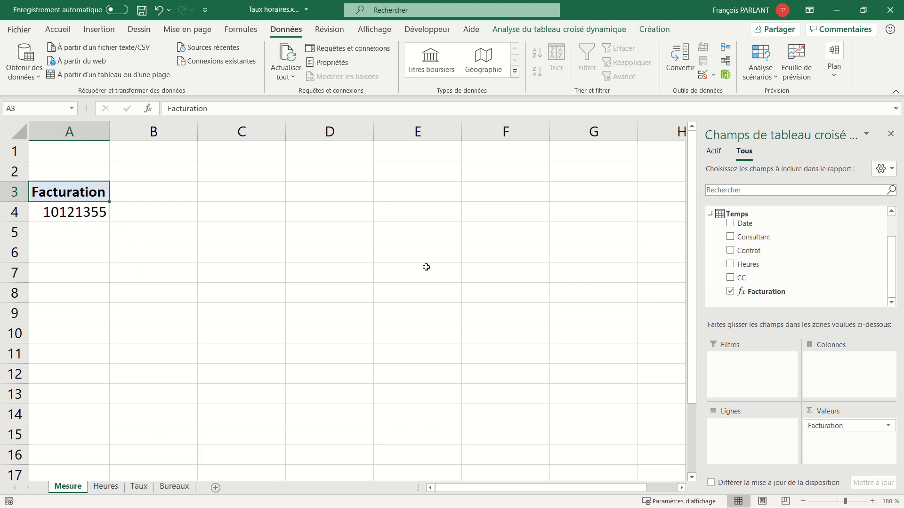
left_click(725, 63)
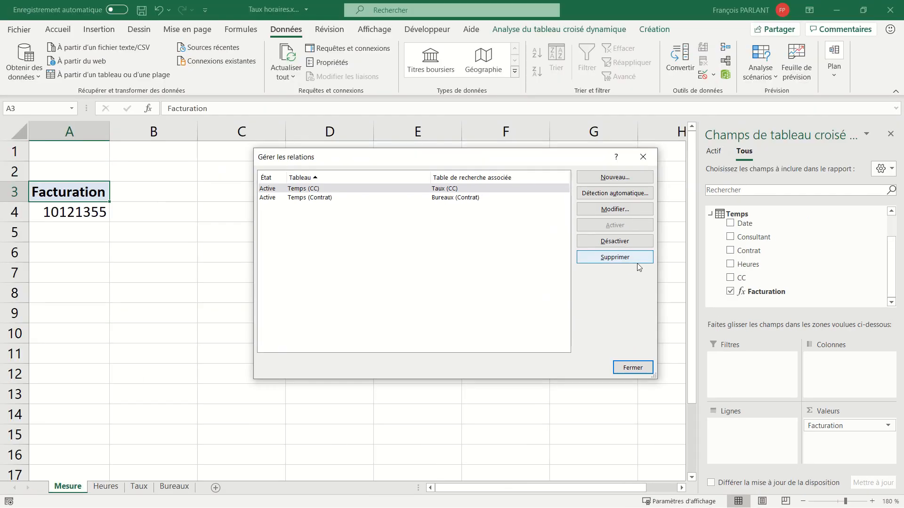
left_click(633, 369)
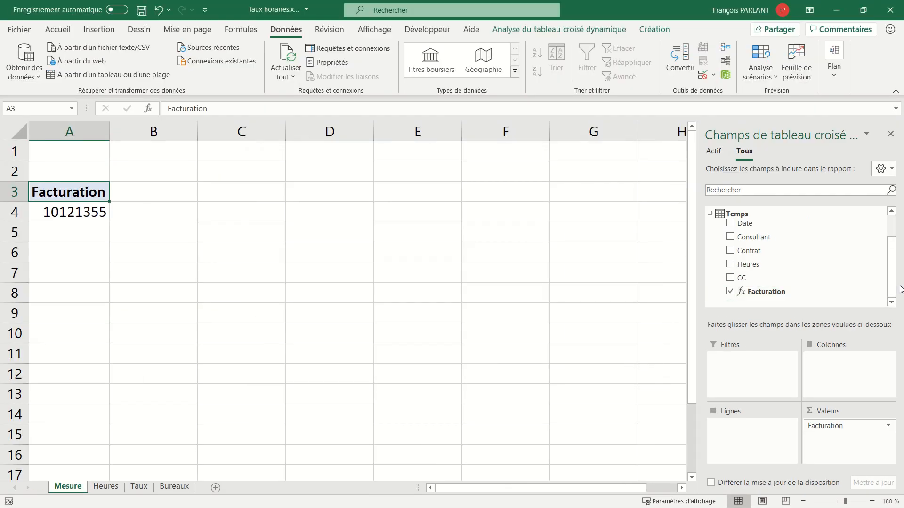
Break the Facturation values down by office, using the Bureau field of the Bureaux table as pivot rows.
scroll(887, 237, "up", 2)
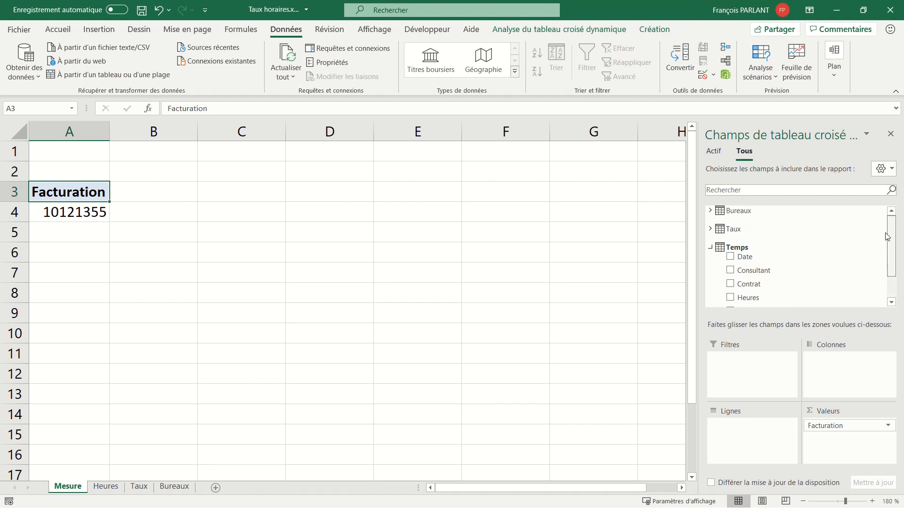
left_click(711, 210)
left_click_drag(748, 233, 751, 438)
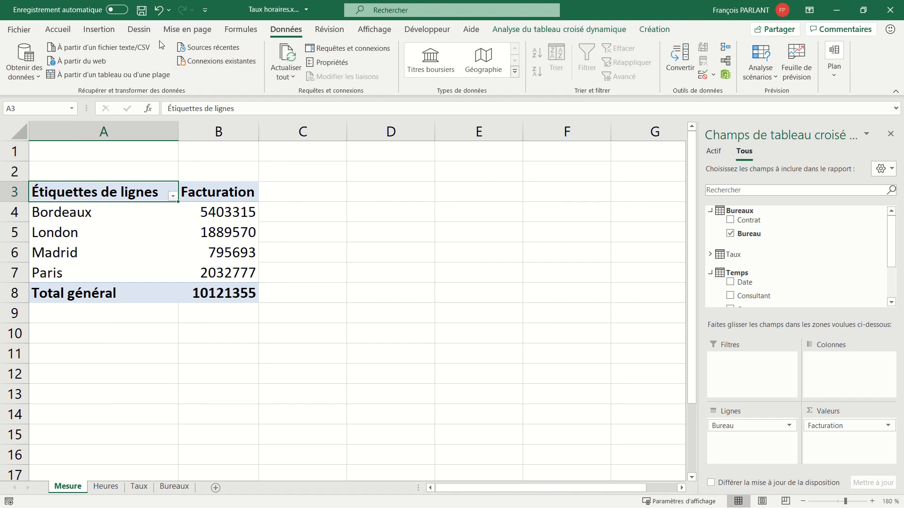
Insert a doughnut pivot chart showing Facturation by Bureau.
left_click(99, 29)
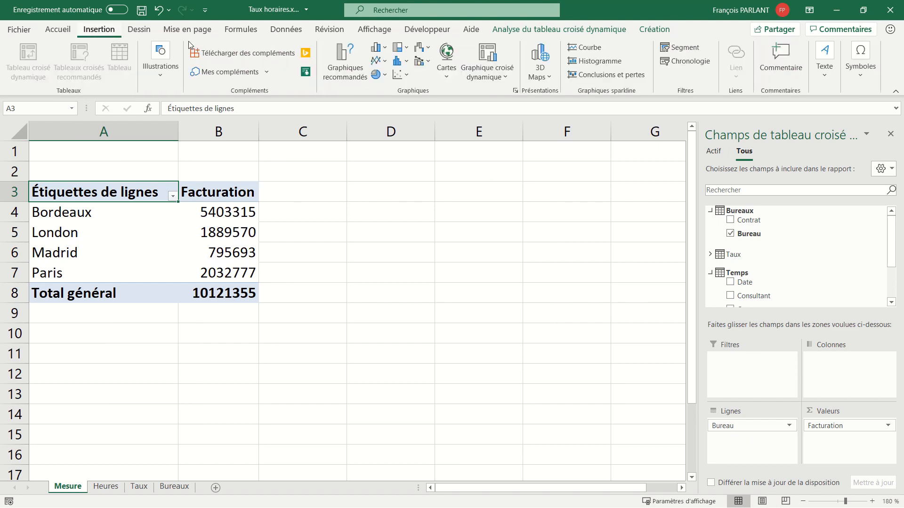
left_click(375, 75)
left_click(387, 229)
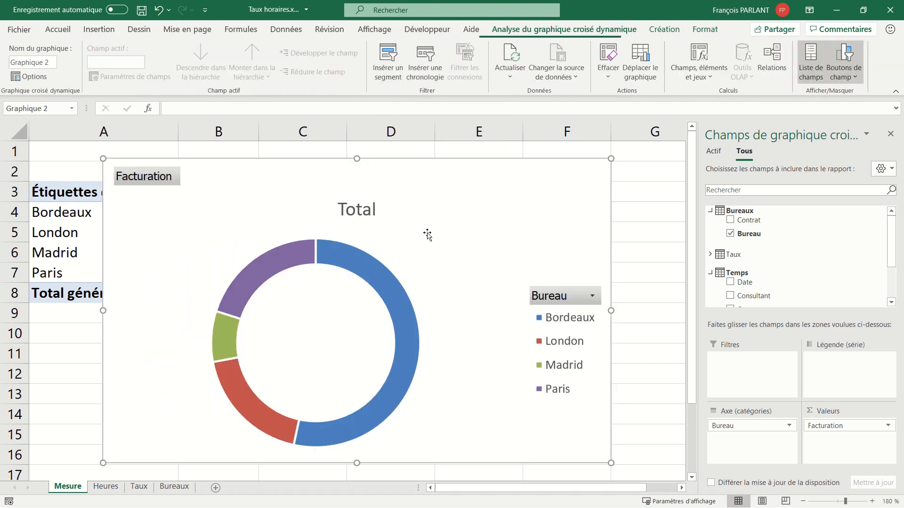